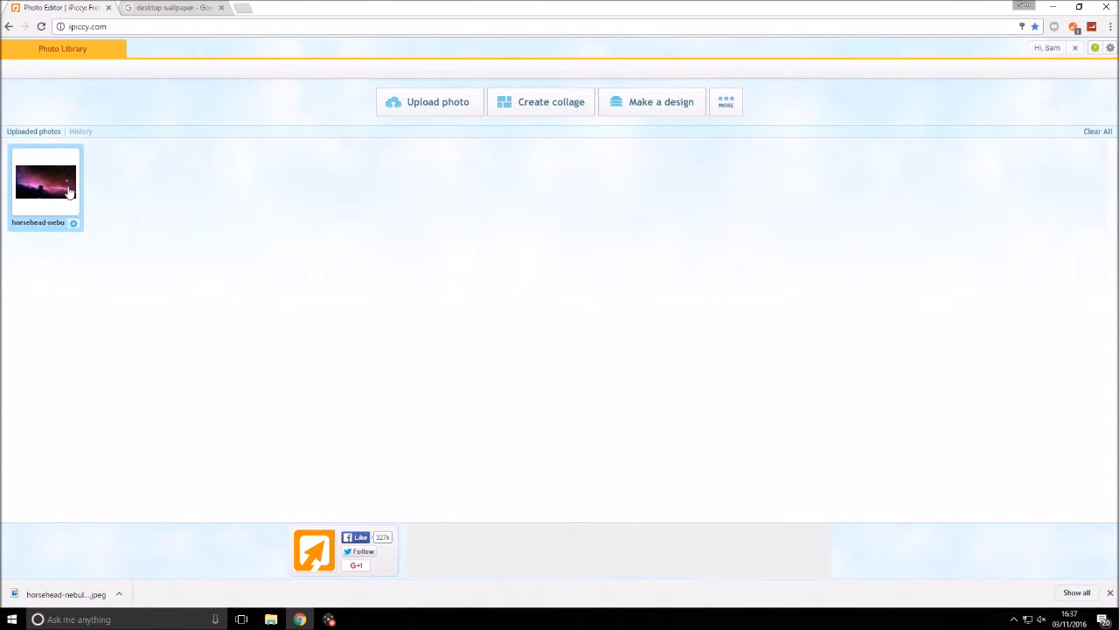
- Check the source wallpaper in the image search results, then open the uploaded horsehead nebula photo for editing
left_click(1111, 592)
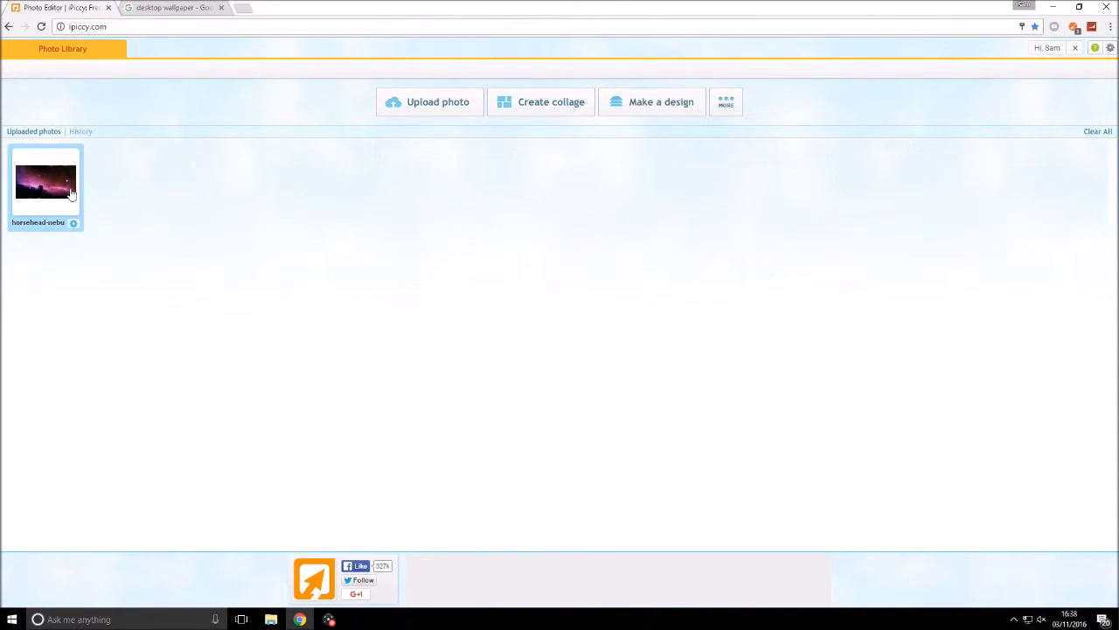
left_click(160, 7)
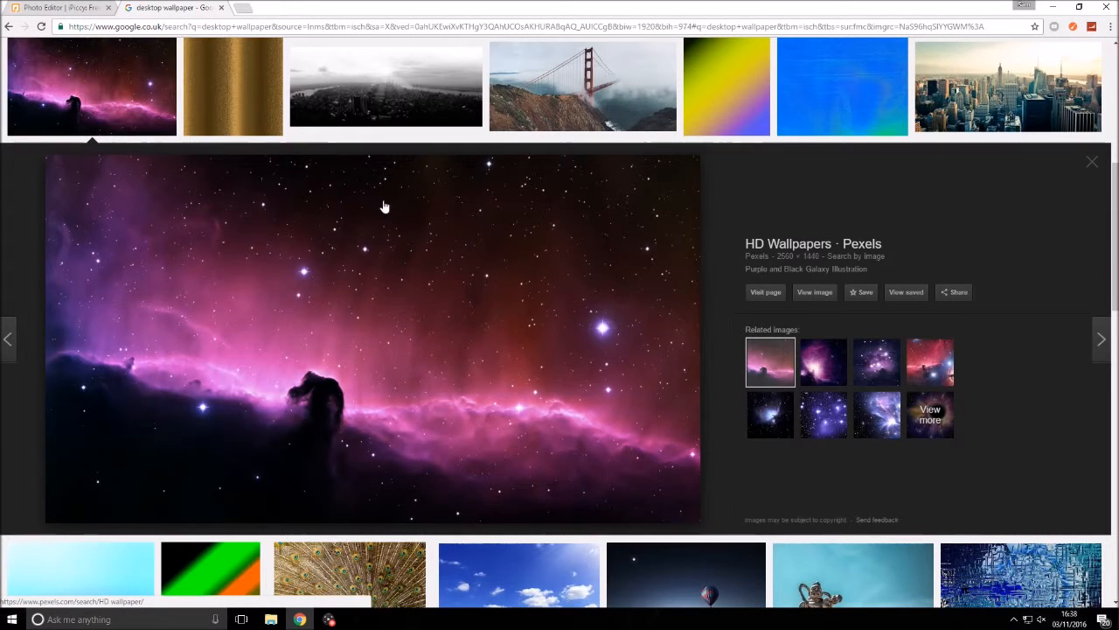
left_click(68, 7)
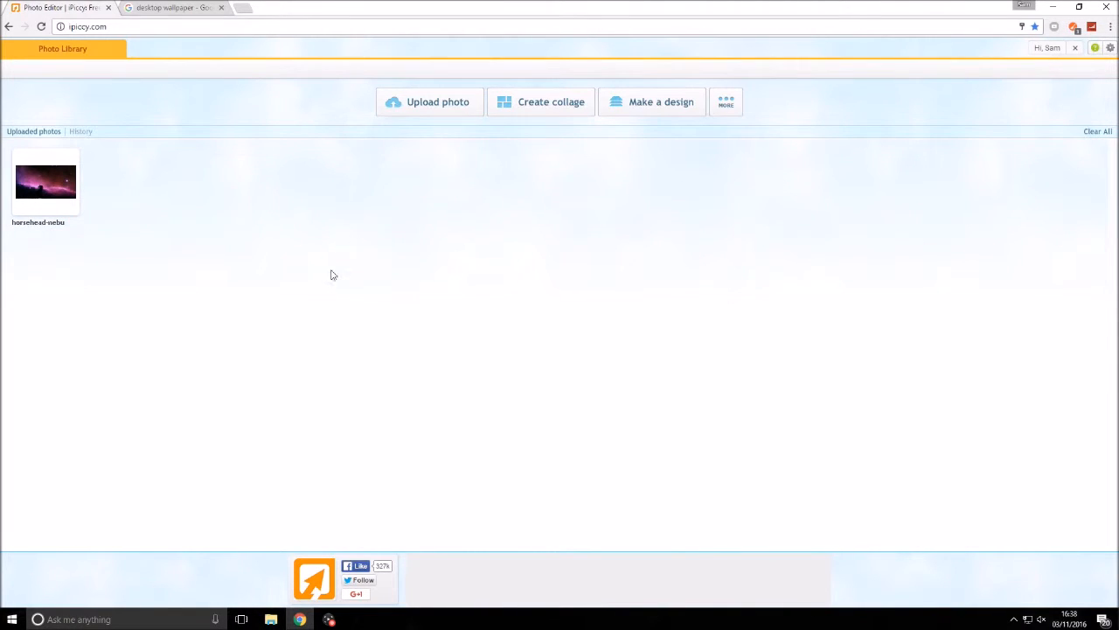
left_click(59, 176)
left_click(65, 193)
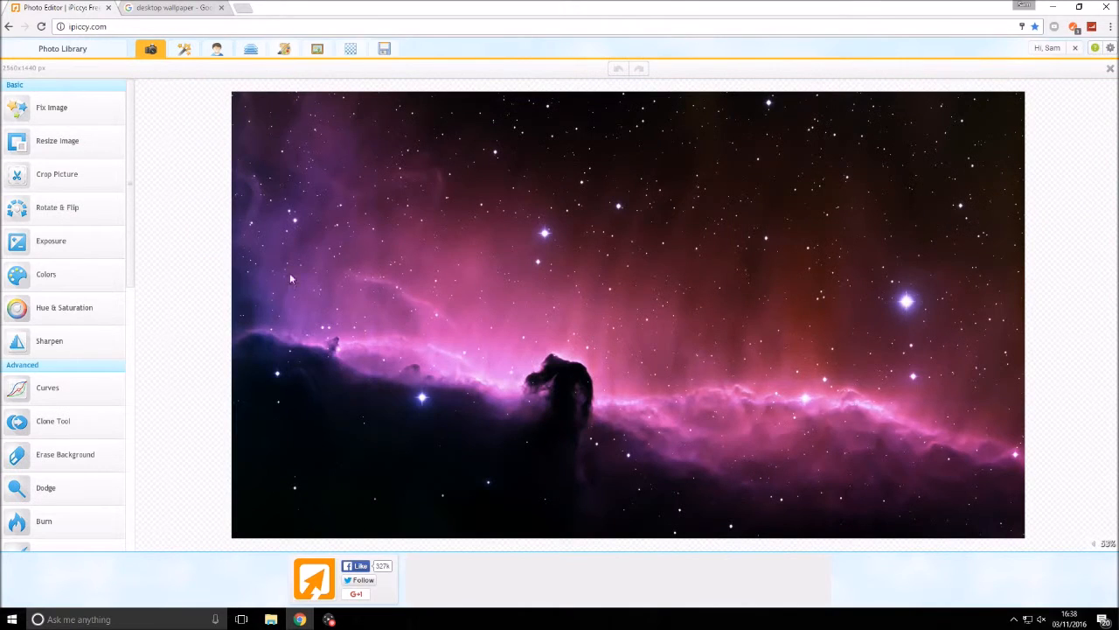
- Shift the photo's hue from pink towards blue with Hue & Saturation and apply the adjustment
left_click(65, 311)
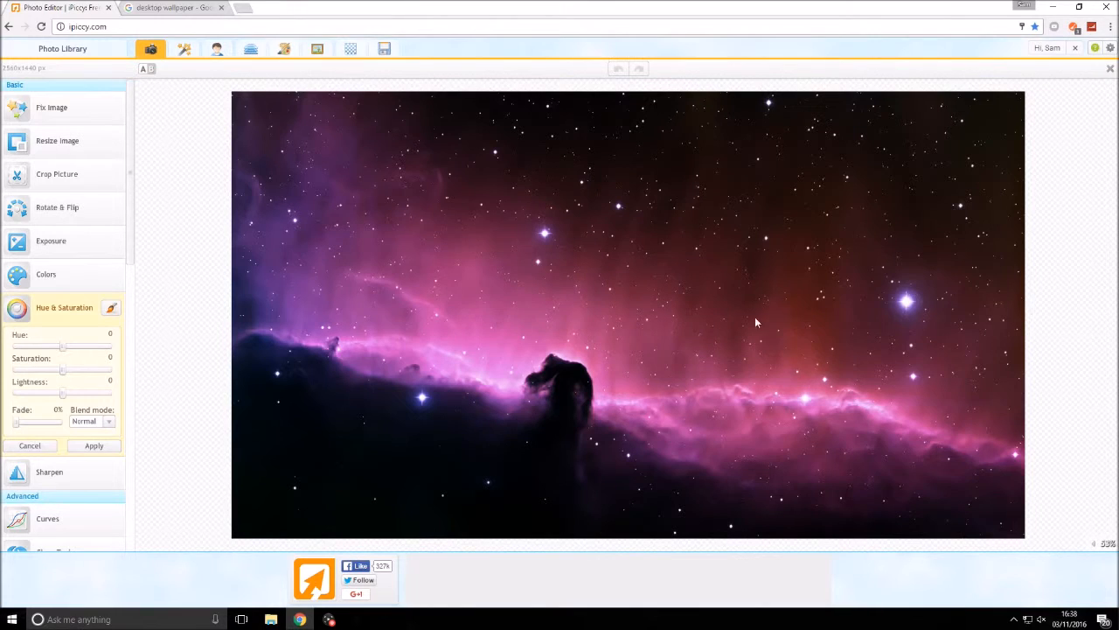
left_click_drag(61, 347, 40, 359)
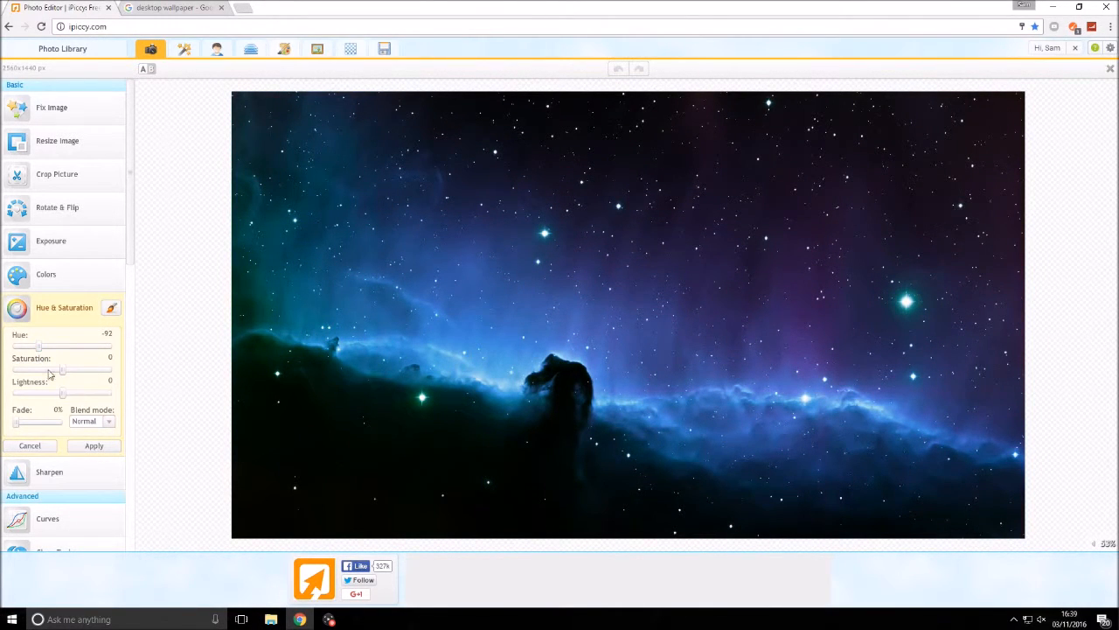
left_click_drag(42, 348, 44, 350)
left_click(97, 446)
- Apply the diagonal streaks texture from the Lights set to the photo with an 86% fade
left_click(350, 49)
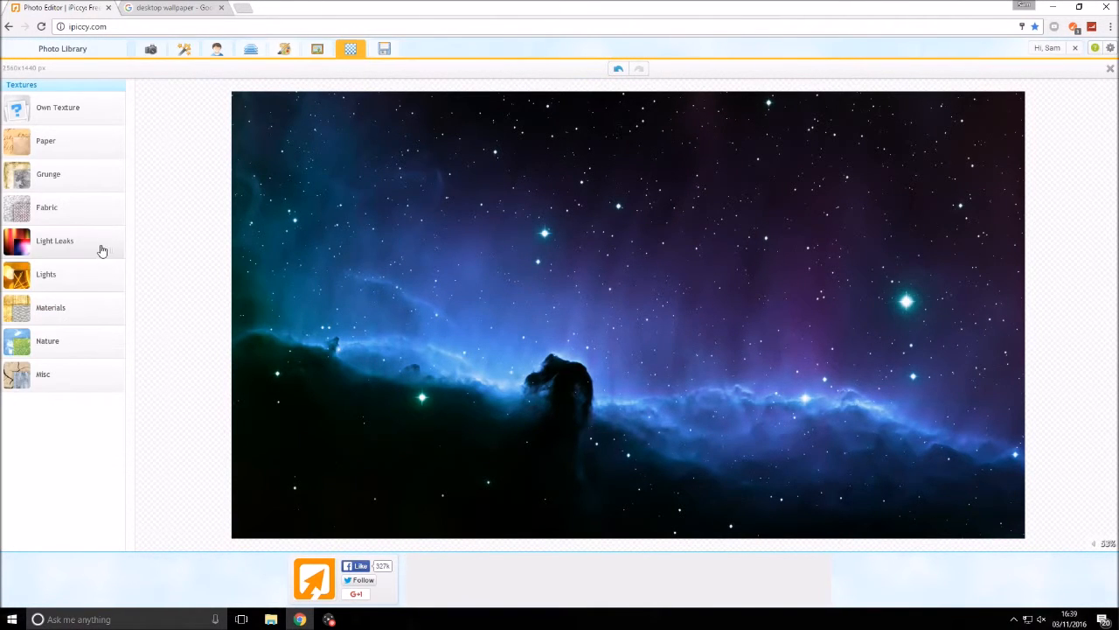
left_click(77, 288)
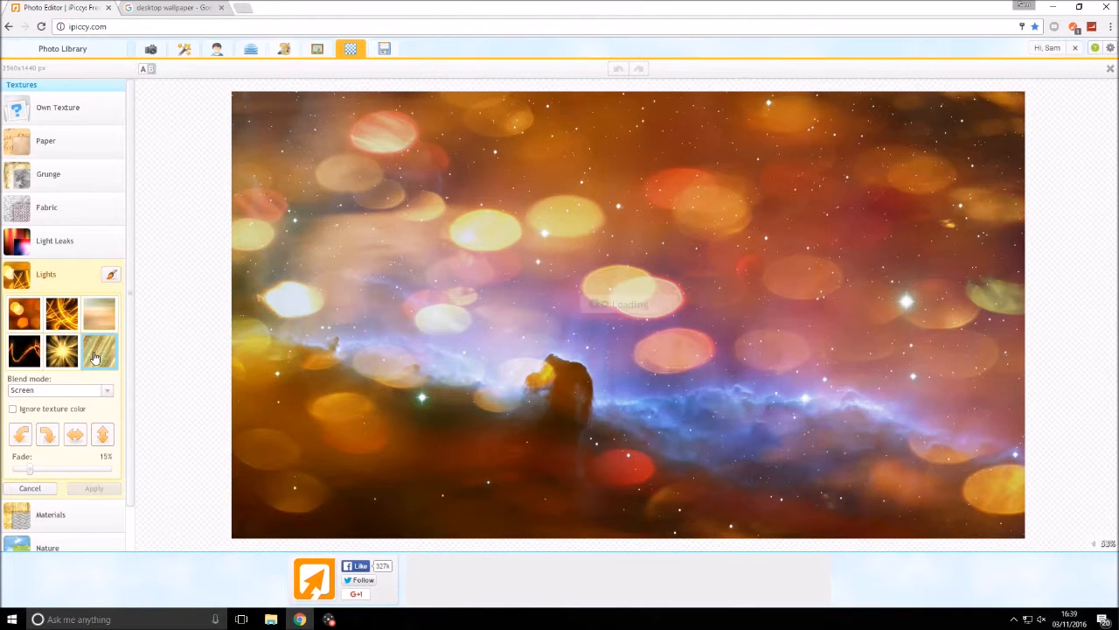
left_click(99, 351)
left_click_drag(35, 469, 96, 470)
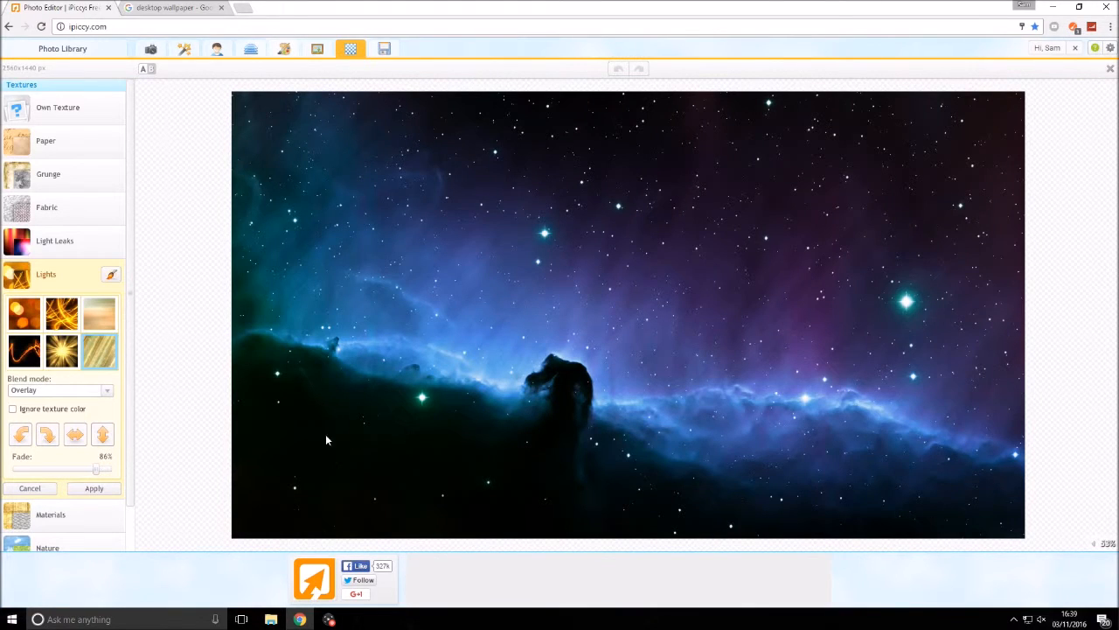
left_click(95, 488)
- Apply the starburst texture from the Lights set to the photo with a 38% fade
left_click(51, 278)
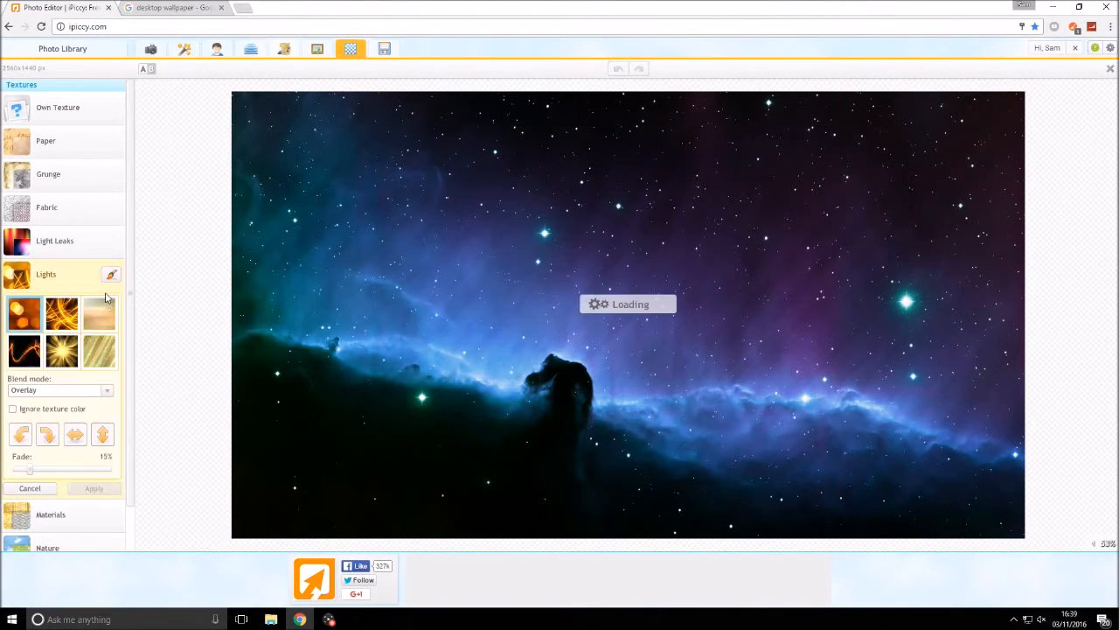
left_click(62, 351)
left_click(68, 471)
left_click_drag(72, 473, 52, 477)
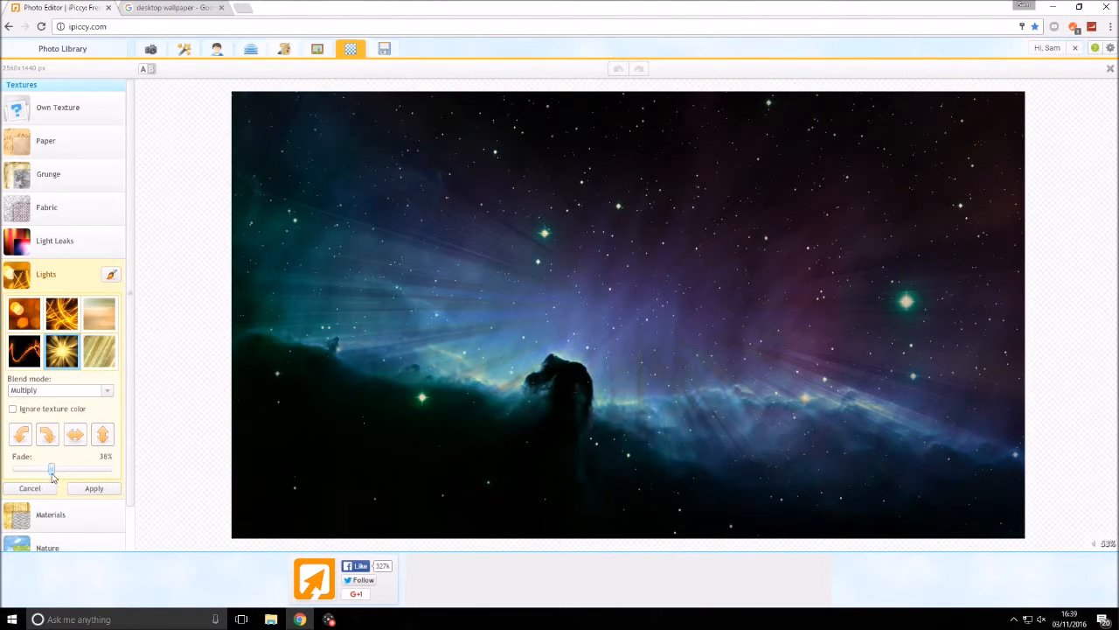
left_click(95, 488)
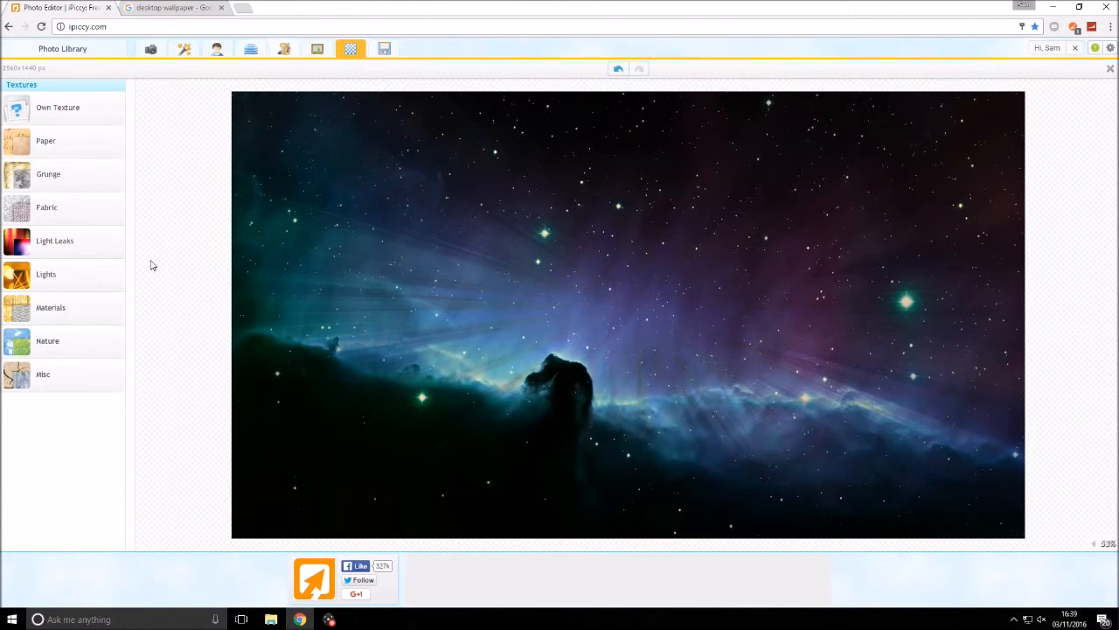
- Add the YouTube channel art template as a layer in the upper-left corner of the nebula image
left_click(251, 48)
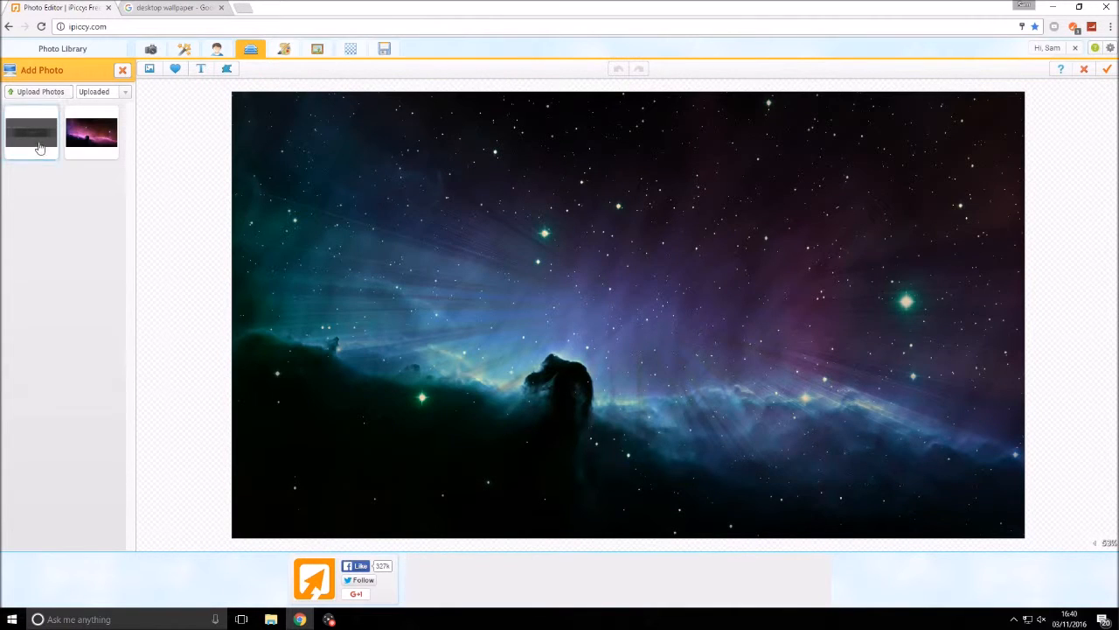
left_click_drag(39, 149, 300, 118)
key("Left")
key("Left")
key("Left")
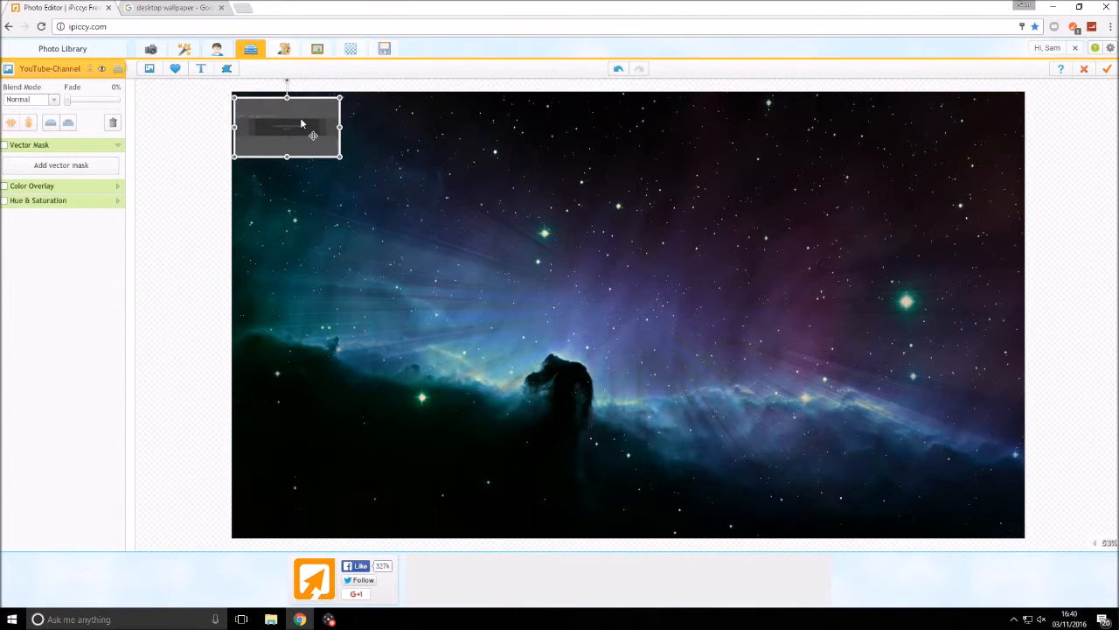
left_click(622, 252)
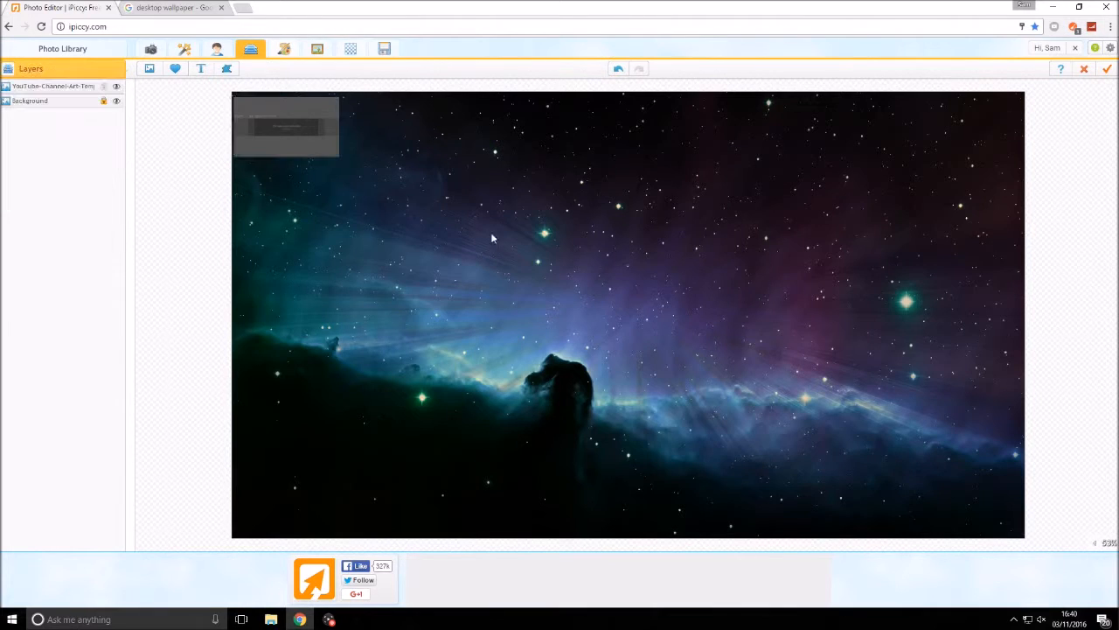
- Nudge the channel art template layer up until it meets the top edge of the nebula image
left_click(269, 125)
left_click(413, 155)
left_click(294, 149)
key("Up")
key("Up")
key("Up")
key("Up")
key("Up")
key("Up")
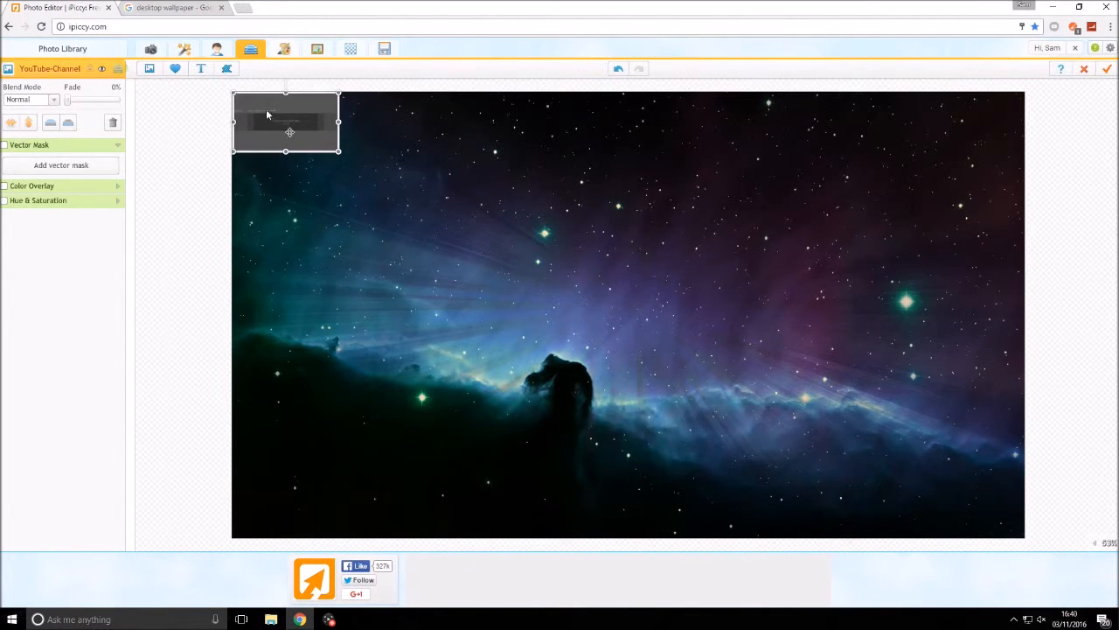
- Enlarge the channel art template layer from its lower-right corner to cover the whole image
left_click(427, 126)
left_click(310, 143)
left_click_drag(338, 151, 1038, 540)
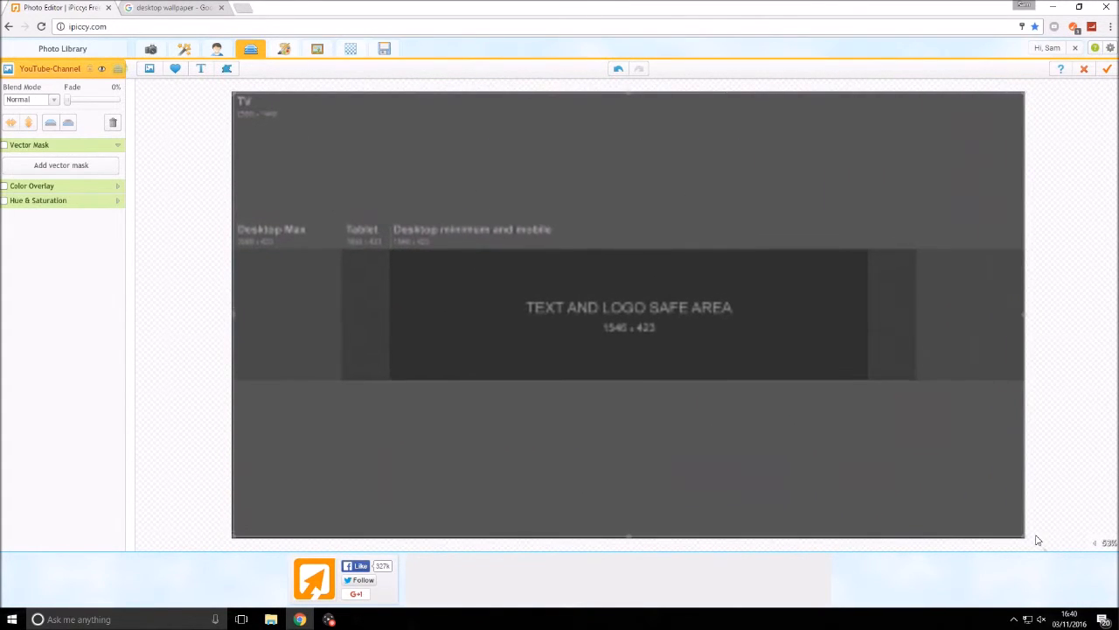
left_click(1058, 454)
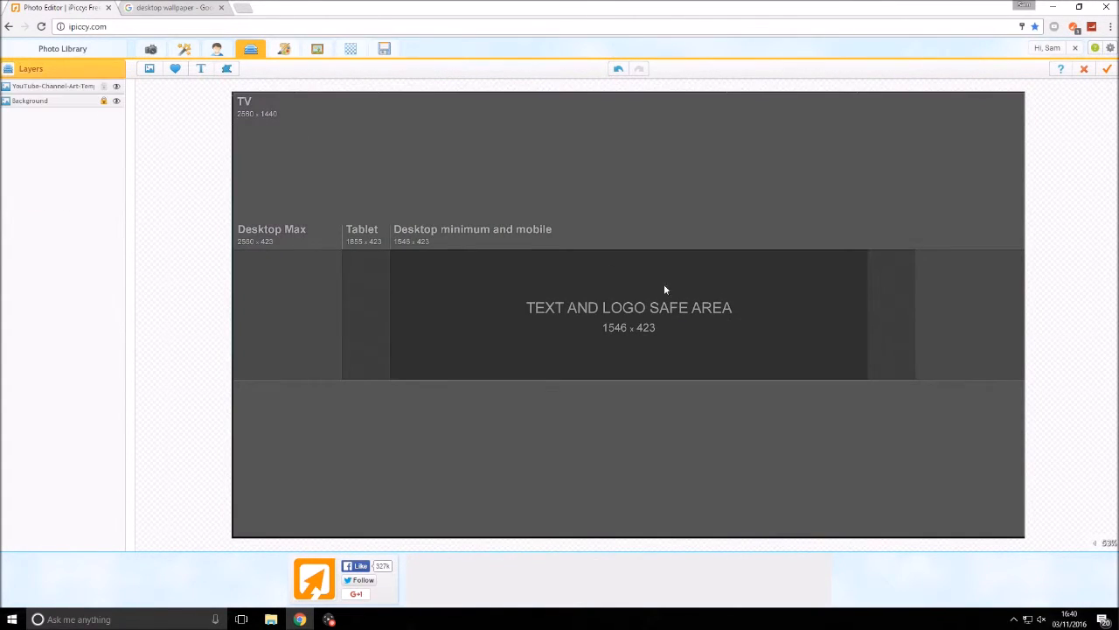
- Set the channel art template layer's fade to 78% so the nebula shows through
left_click(679, 221)
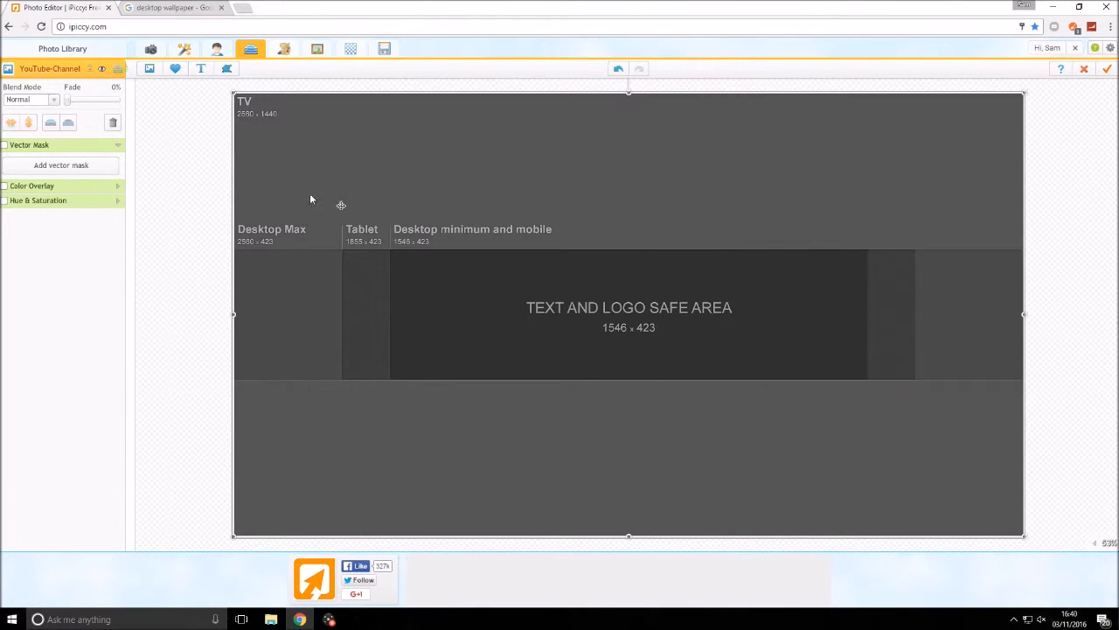
left_click(163, 218)
left_click(421, 142)
left_click_drag(67, 99, 107, 100)
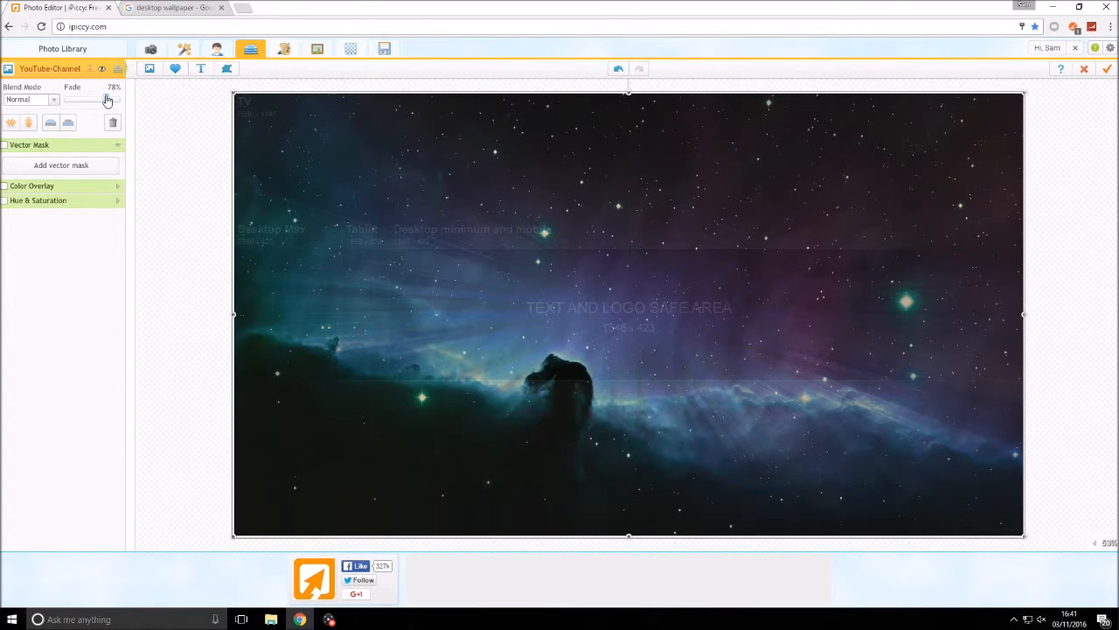
left_click(704, 232)
- Add a text layer reading "Tropical Tech" to the banner
left_click(202, 69)
left_click(81, 98)
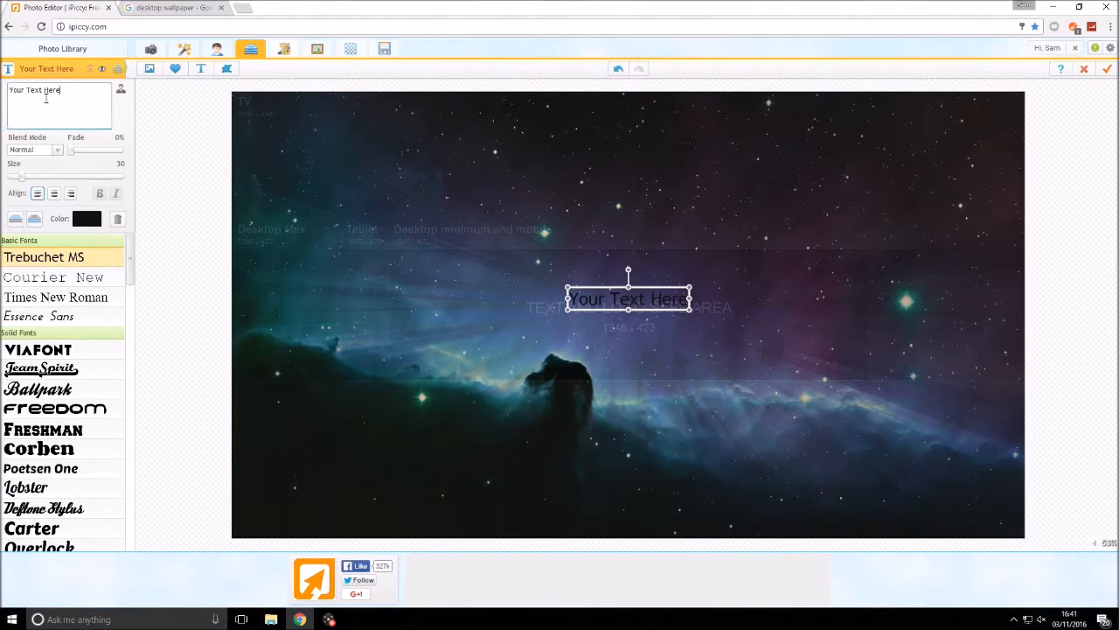
left_click_drag(81, 98, 2, 102)
type("Tro")
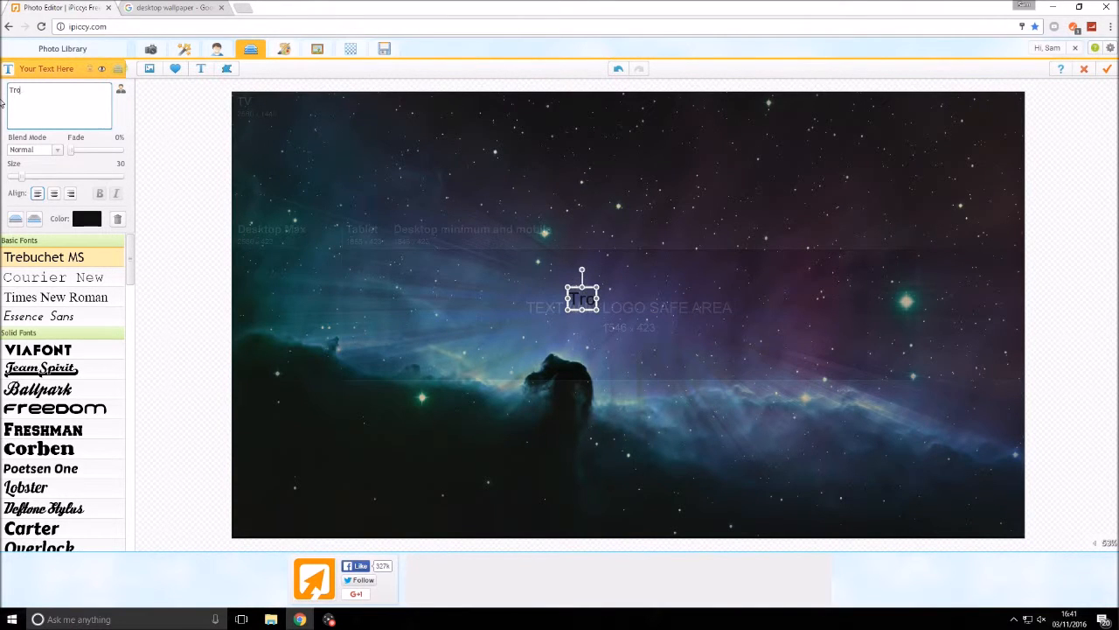
type("pical Tech")
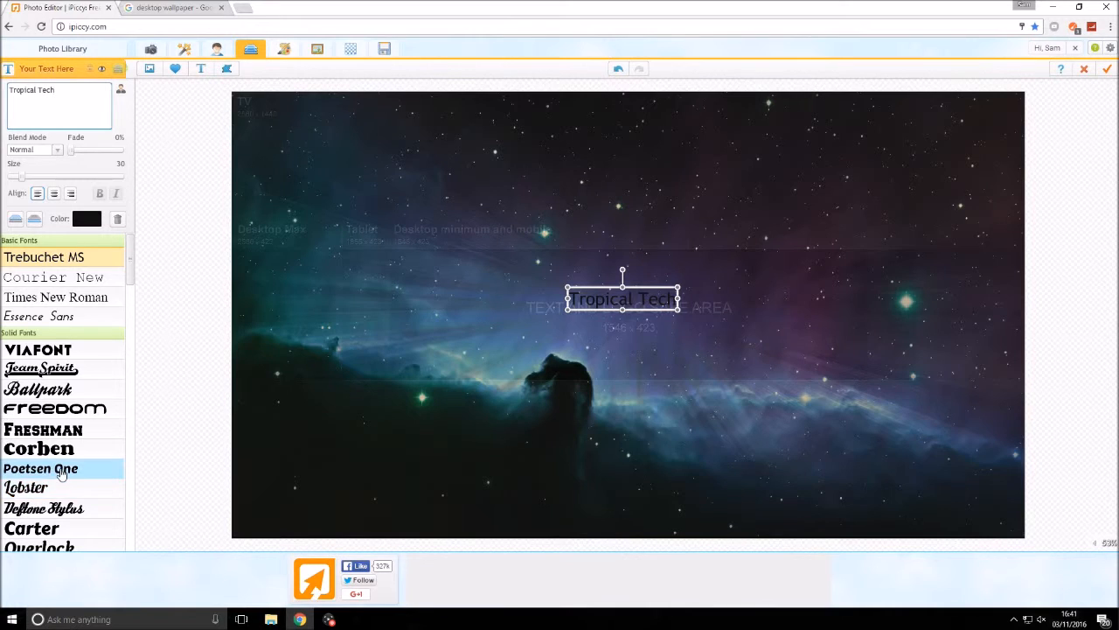
- Try the Steelfish font on the "Tropical Tech" text, then set it to the Transformers font
scroll(68, 458, "down", 3)
scroll(78, 424, "down", 5)
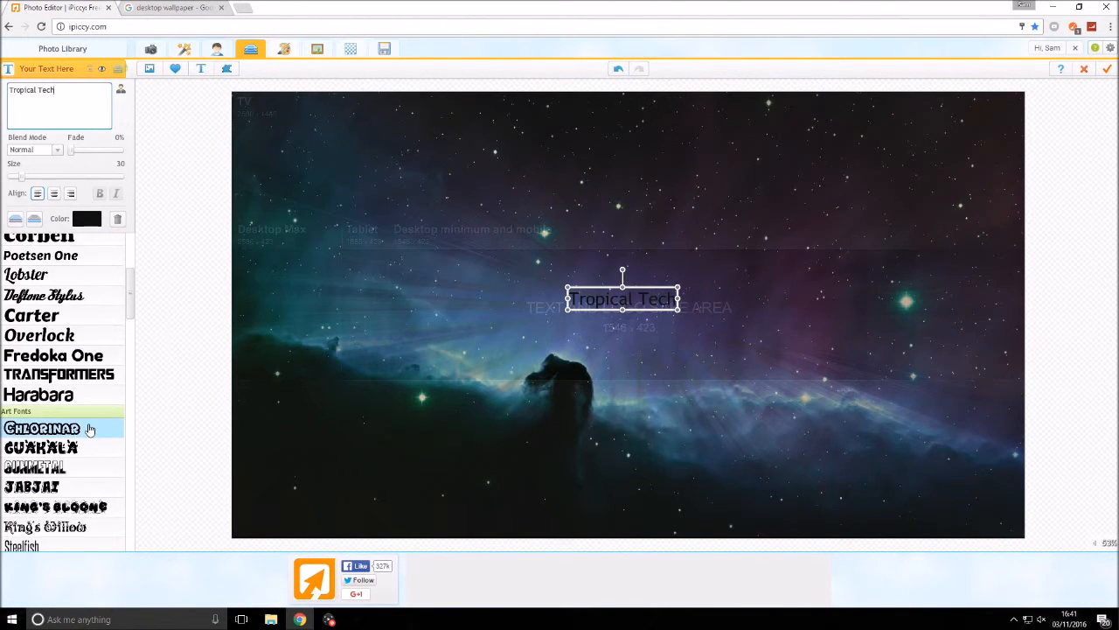
scroll(89, 428, "down", 1)
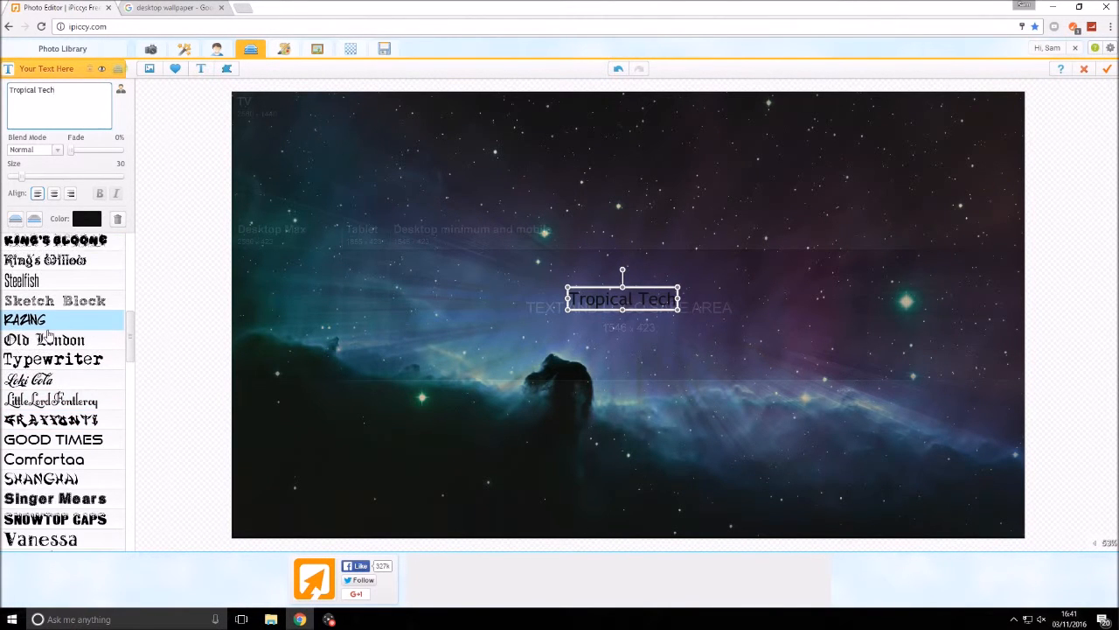
left_click(35, 280)
scroll(88, 306, "up", 5)
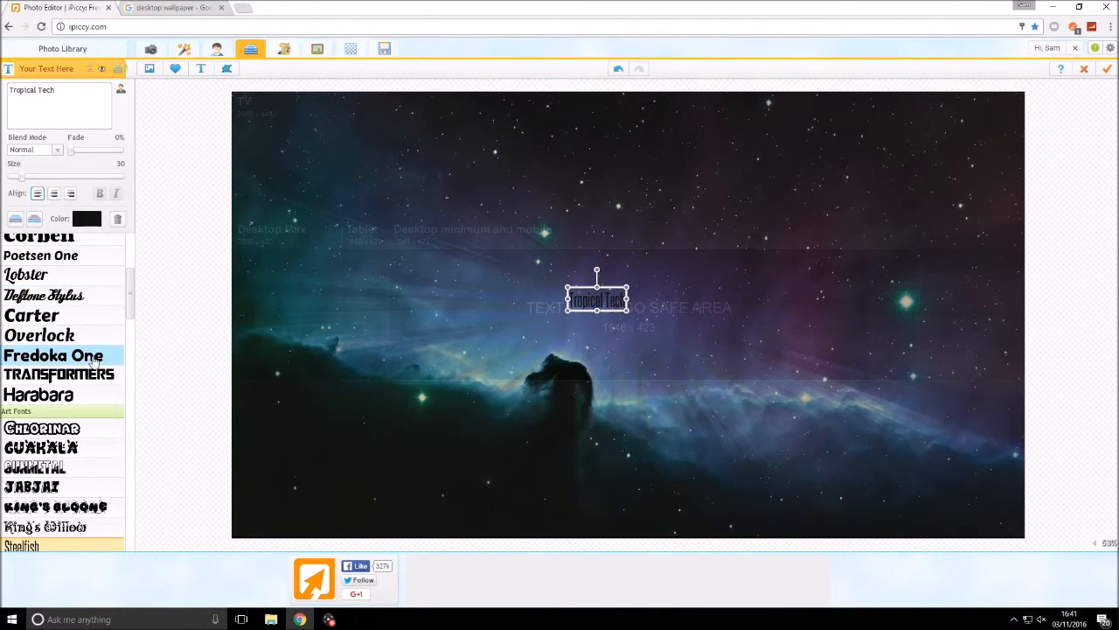
left_click(96, 374)
- Enlarge the "Tropical Tech" text to nearly the safe area's width and move it into the middle of that area
left_click(639, 287)
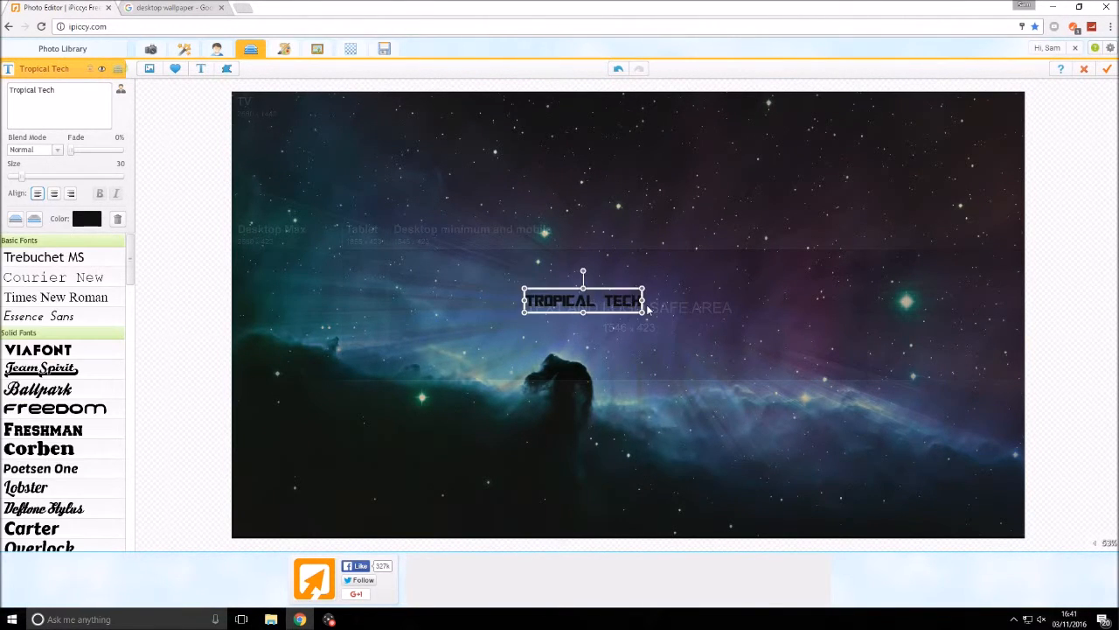
left_click_drag(643, 313, 948, 375)
left_click_drag(768, 332, 688, 311)
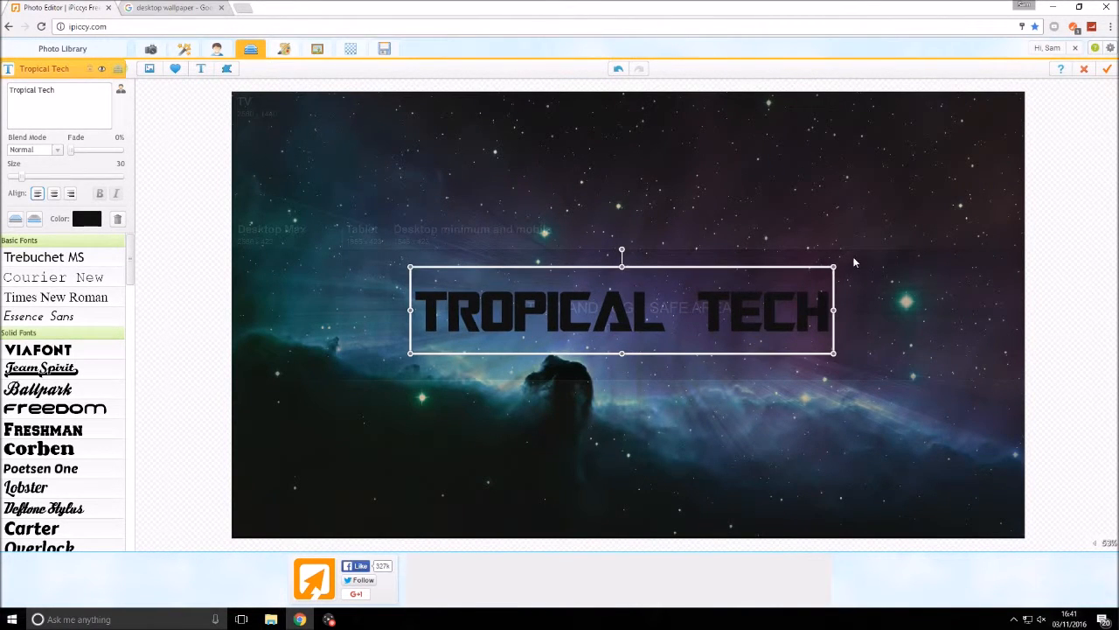
mouse_move(801, 320)
left_mouse_down()
mouse_move(809, 323)
mouse_move(801, 319)
left_mouse_up()
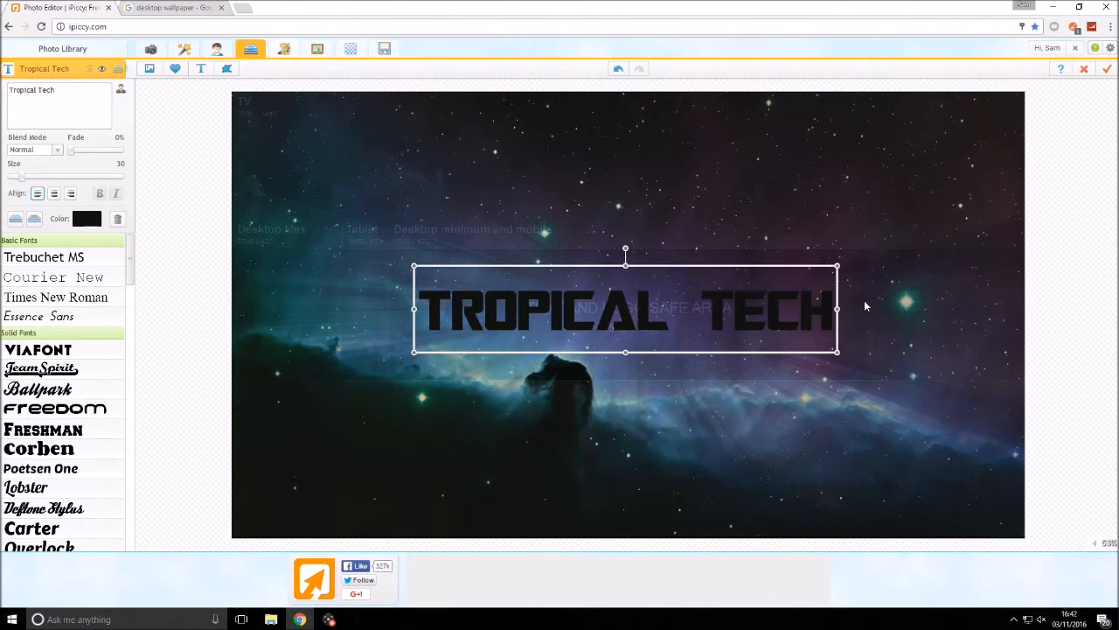
- Fine-tune the "Tropical Tech" text's position slightly right and down to centre it in the safe area
left_click(404, 309)
left_click(437, 315)
left_click_drag(453, 305, 456, 305)
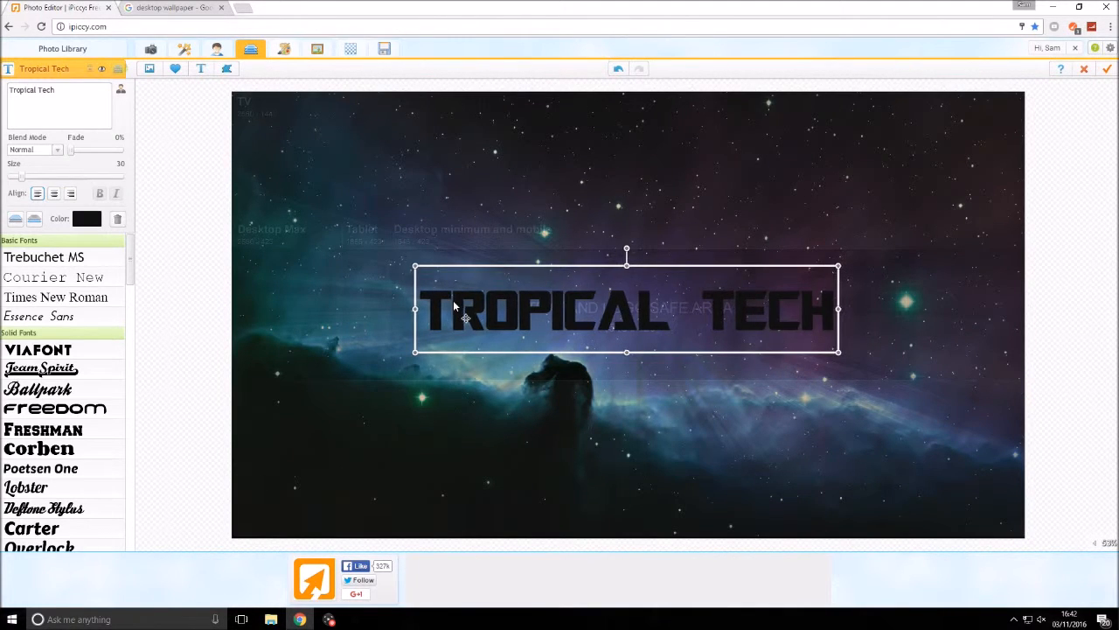
left_click(646, 400)
left_click(647, 318)
key("Down")
key("Down")
key("Down")
key("Down")
key("Down")
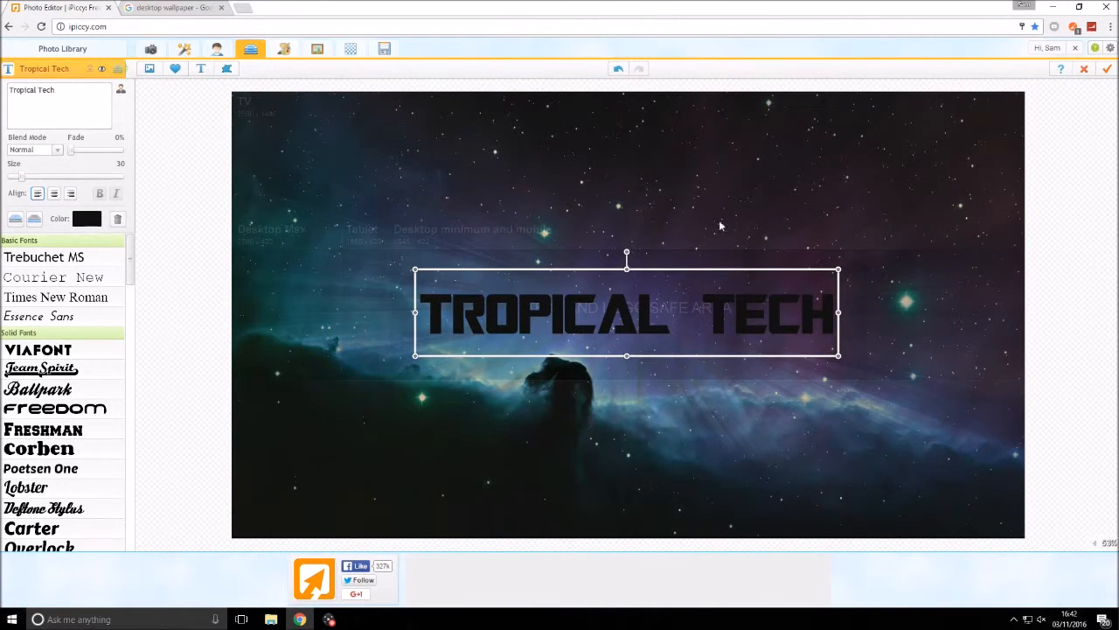
- Colour the "Tropical Tech" text bright yellow (DDFF02)
left_click(85, 225)
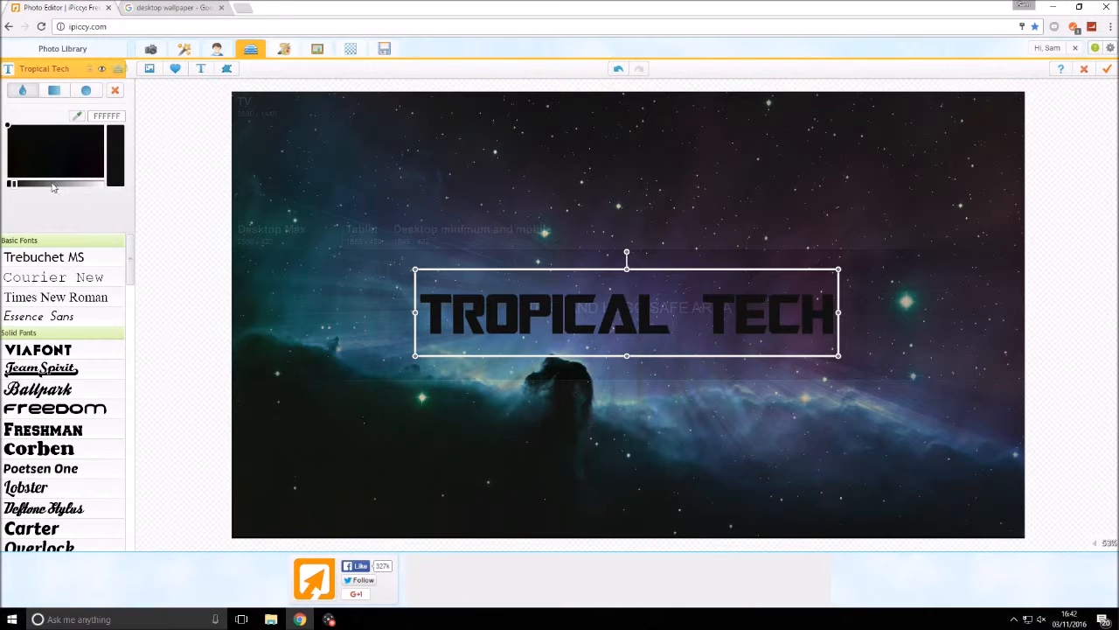
mouse_move(10, 184)
left_mouse_down()
mouse_move(93, 185)
mouse_move(17, 184)
mouse_move(26, 196)
mouse_move(80, 183)
left_mouse_up()
left_click(23, 179)
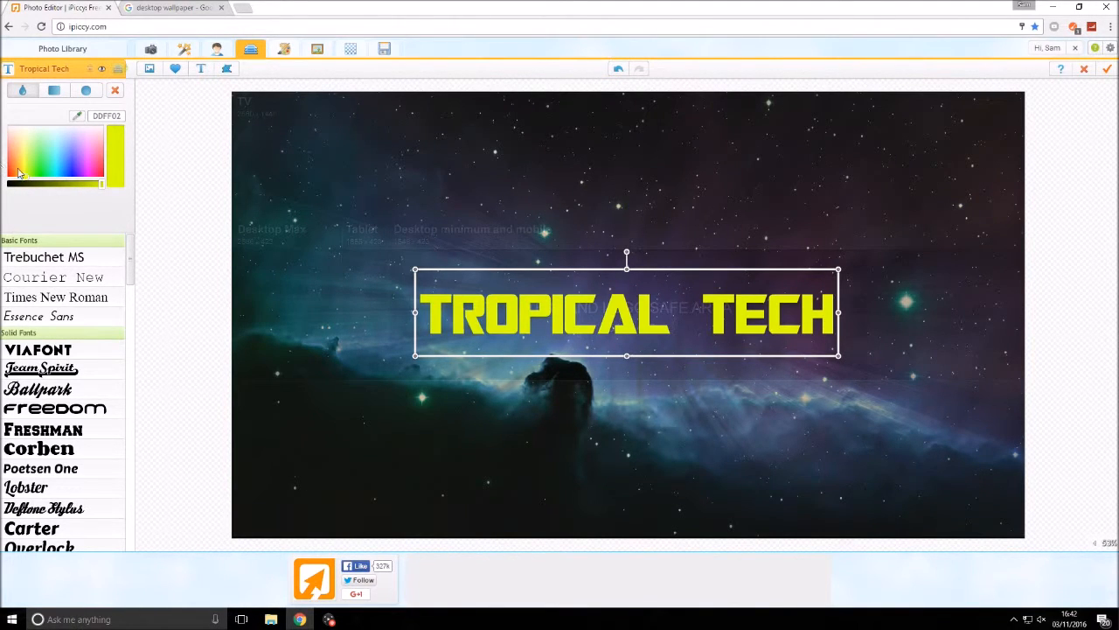
left_click(328, 318)
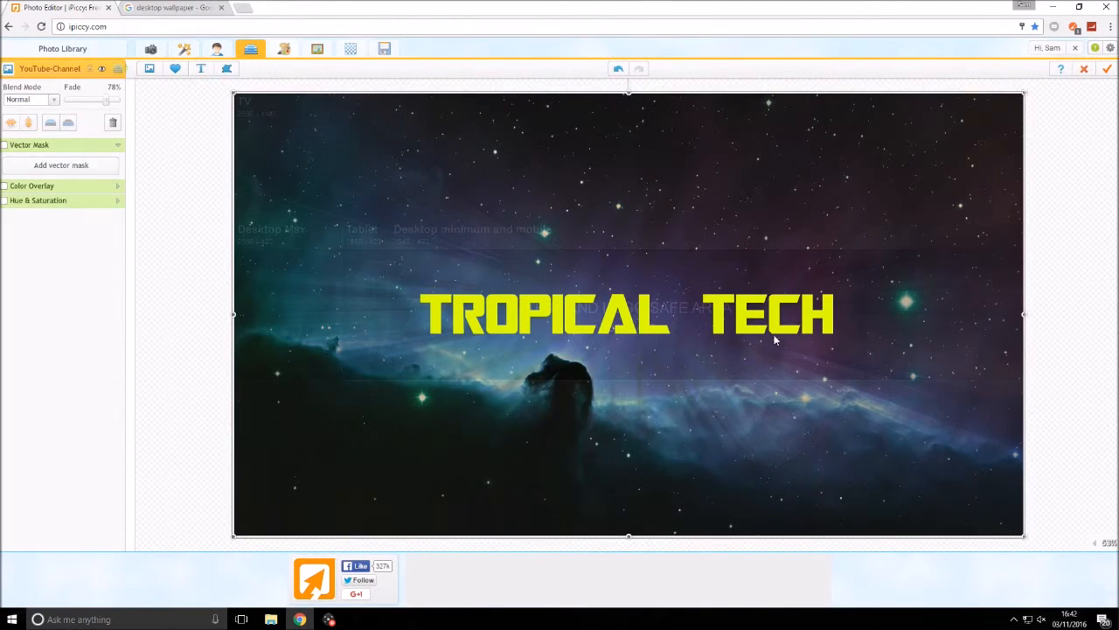
- Duplicate the yellow "Tropical Tech" text and offset the copy slightly down and right of the original
left_click(793, 317)
right_click(793, 316)
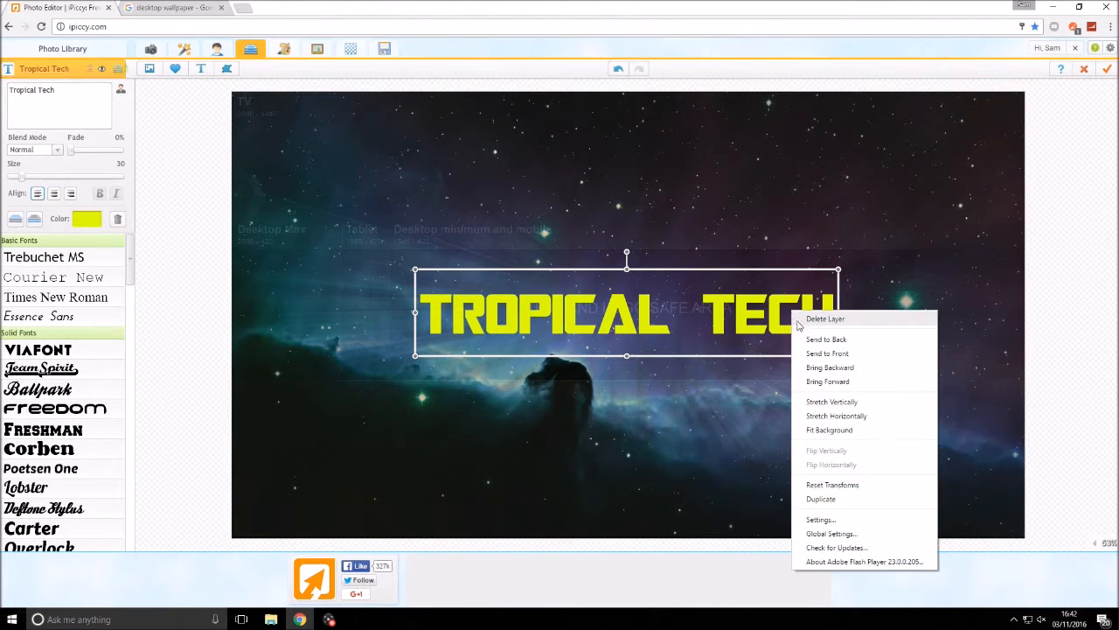
left_click(880, 500)
left_click_drag(602, 343, 587, 327)
key("Left")
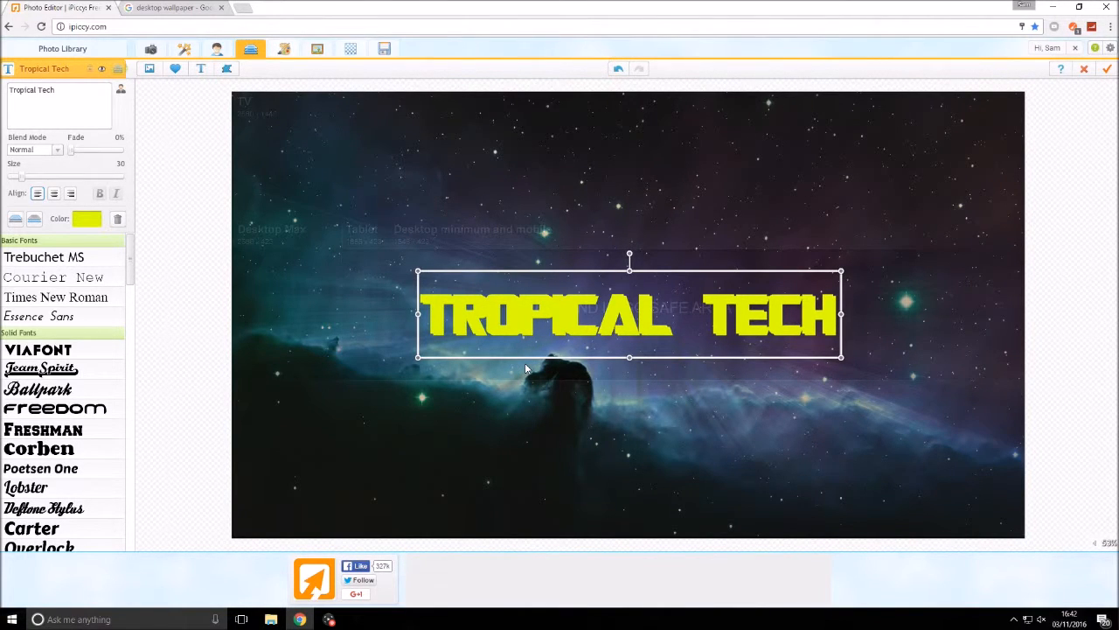
key("Left")
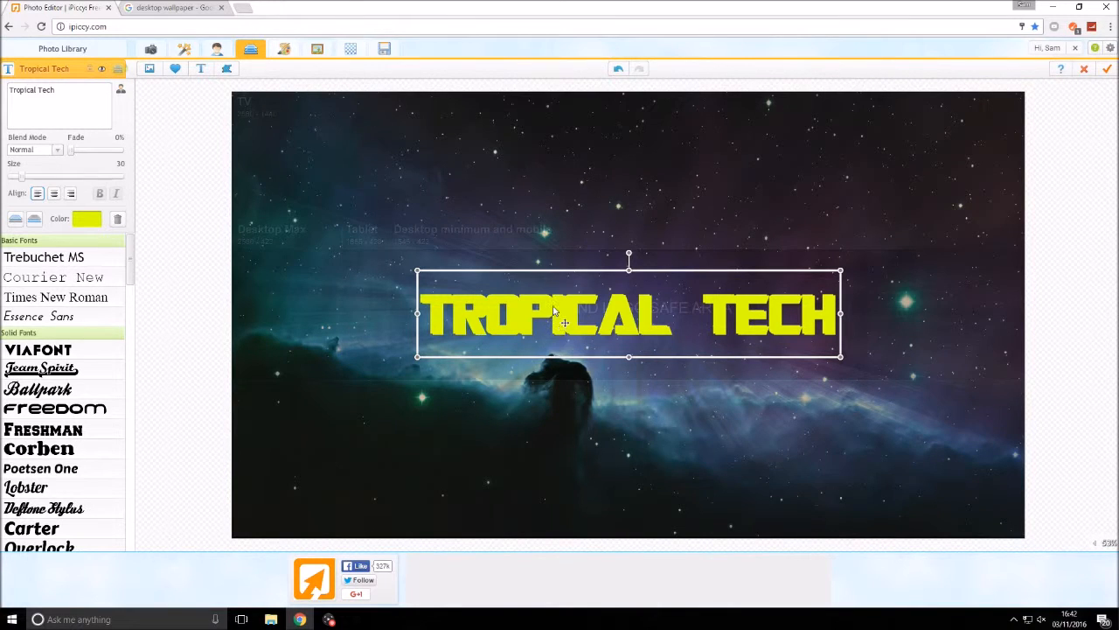
- Bring the duplicated text backward behind the original and colour it black (000000) as a drop shadow
right_click(554, 311)
left_click(605, 364)
left_click(84, 219)
left_click_drag(83, 184, 1, 243)
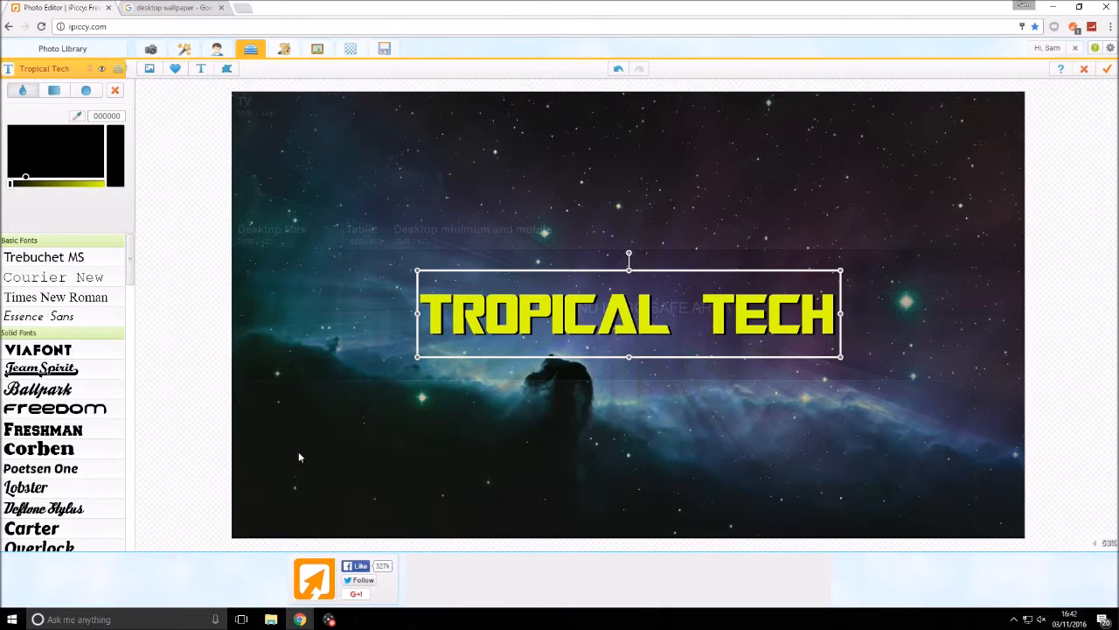
left_click(545, 423)
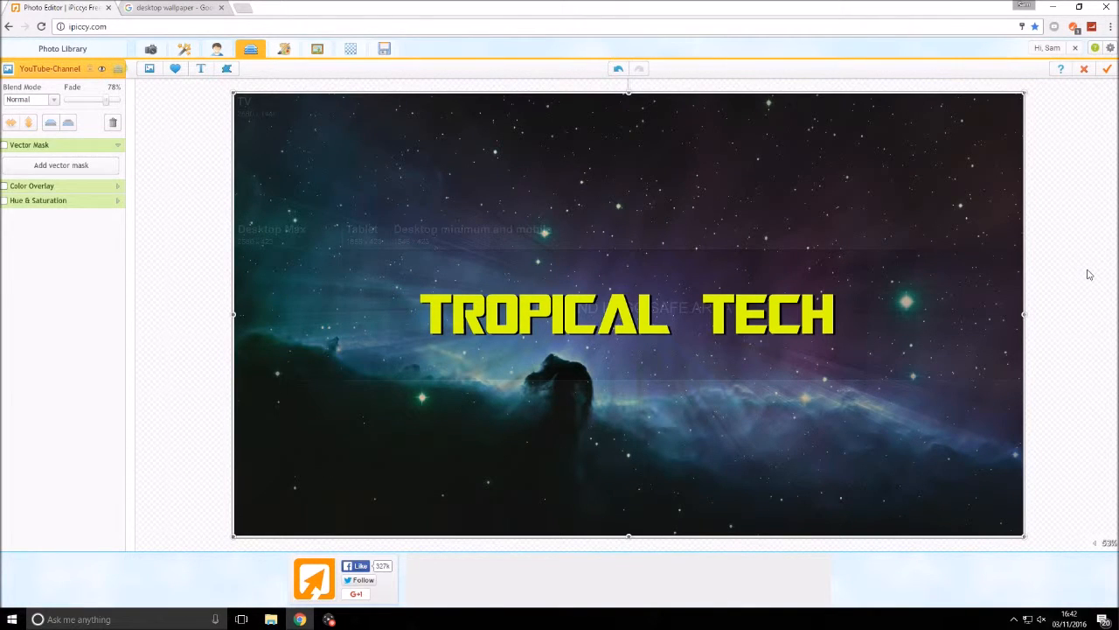